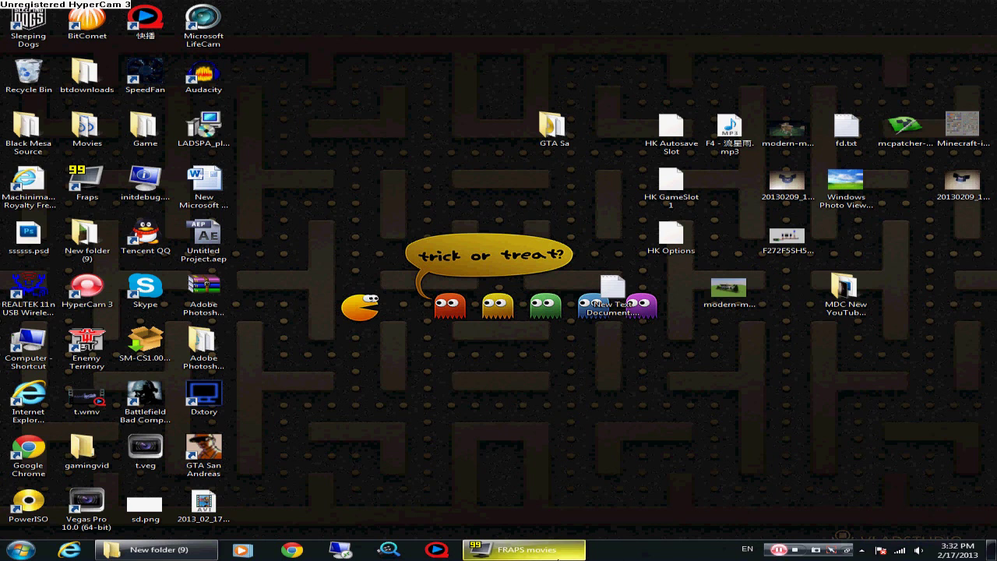
Restore the minimized Fraps Movies settings window from the taskbar
{"action": "left_click", "coordinate": [527, 549]}
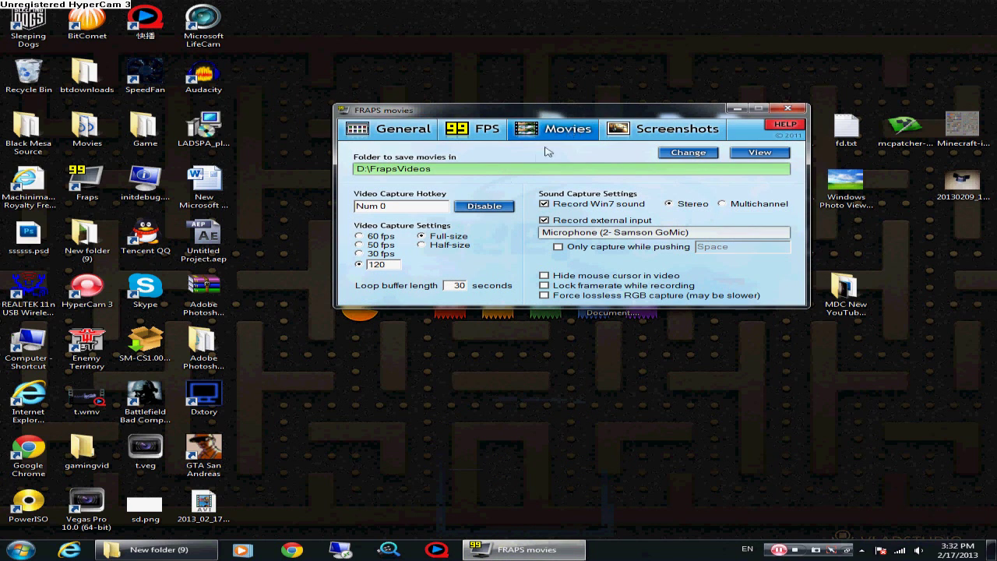
Try 30 and 60 fps, keep the custom 120 fps movie rate, then view FPS benchmark settings
{"action": "left_click", "coordinate": [360, 254]}
{"action": "left_click", "coordinate": [359, 237]}
{"action": "left_click", "coordinate": [359, 264]}
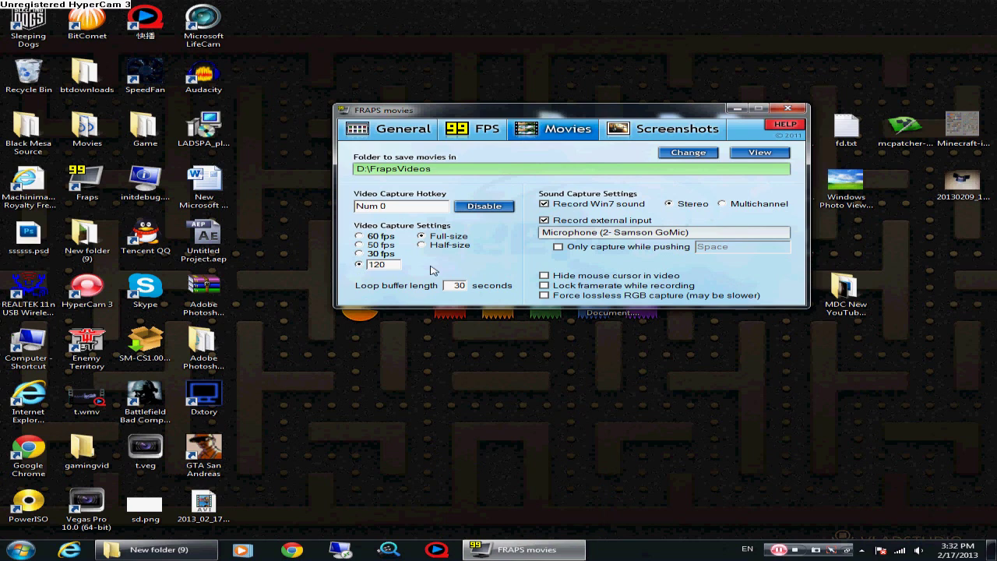
{"action": "double_click", "coordinate": [386, 268]}
{"action": "left_click", "coordinate": [491, 132]}
Toggle the FPS benchmark counter off and back on, then return to the Movies settings
{"action": "left_click", "coordinate": [359, 235]}
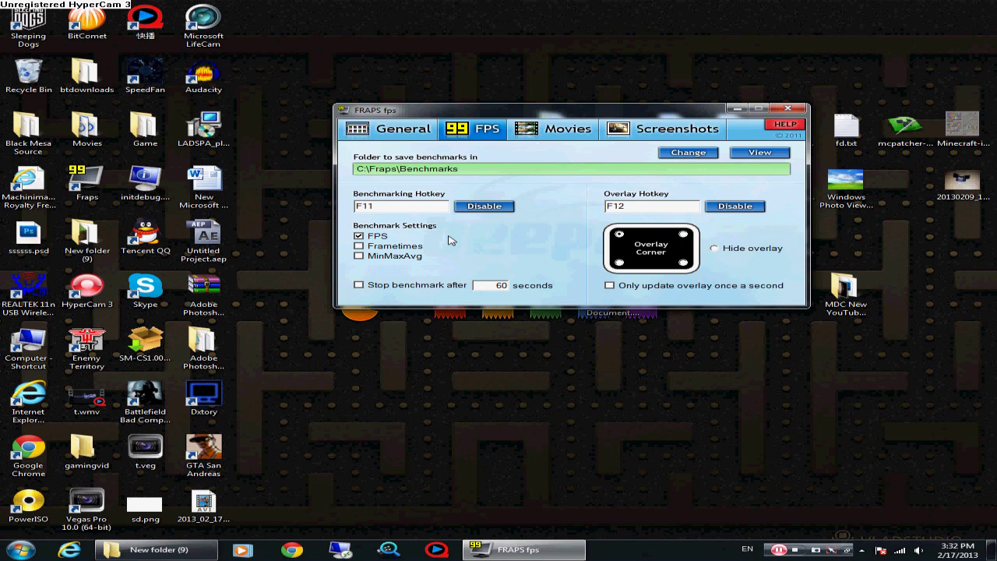
{"action": "left_click", "coordinate": [366, 237]}
{"action": "left_click", "coordinate": [382, 237]}
{"action": "left_click", "coordinate": [563, 131]}
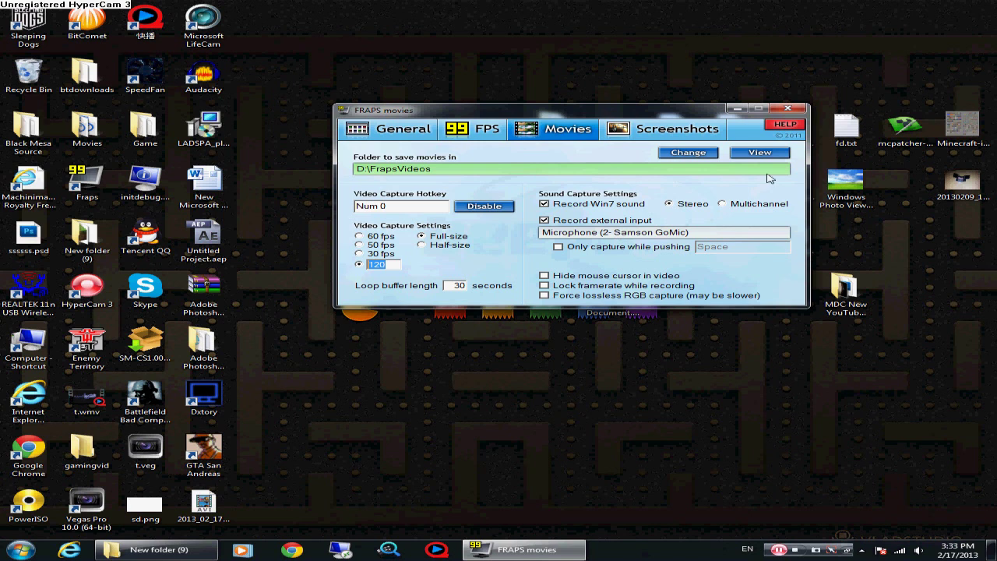
Quit Fraps and launch Dxtory from its desktop icon
{"action": "left_click", "coordinate": [782, 116]}
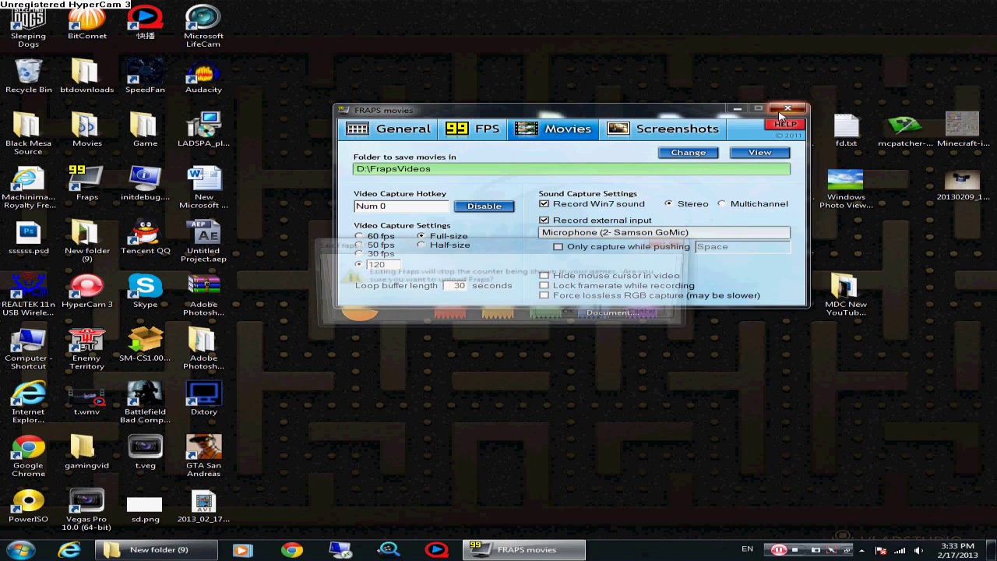
{"action": "left_click", "coordinate": [569, 374]}
{"action": "double_click", "coordinate": [201, 401]}
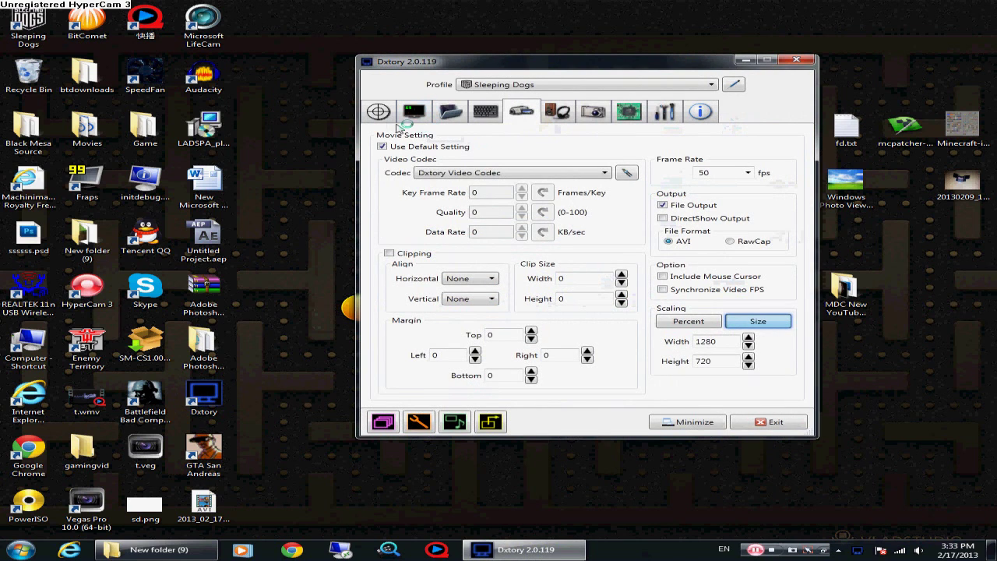
Browse Dxtory's target, overlay, folder, hotkey and audio pages, then return to the Movie page
{"action": "left_click", "coordinate": [415, 114]}
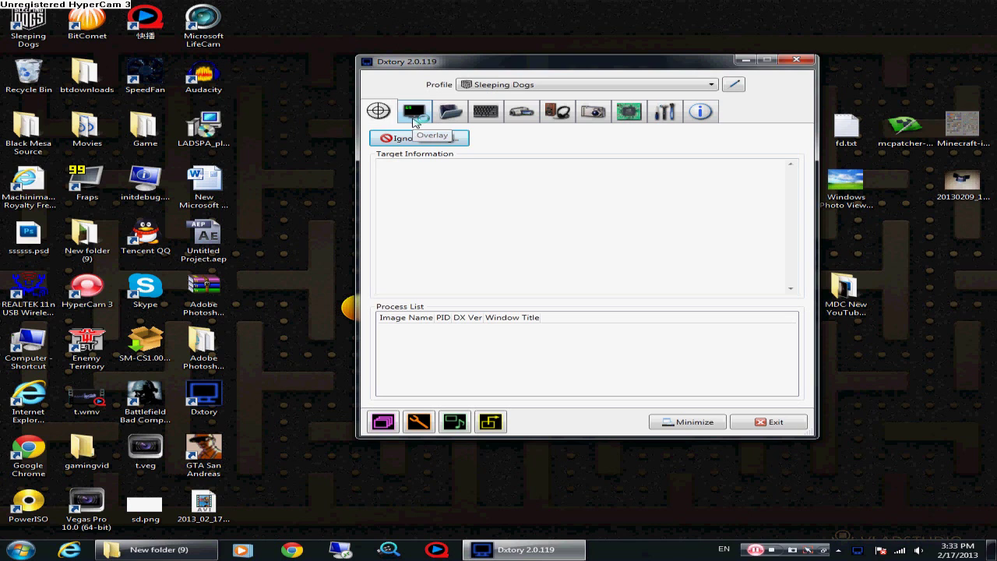
{"action": "left_click", "coordinate": [414, 121]}
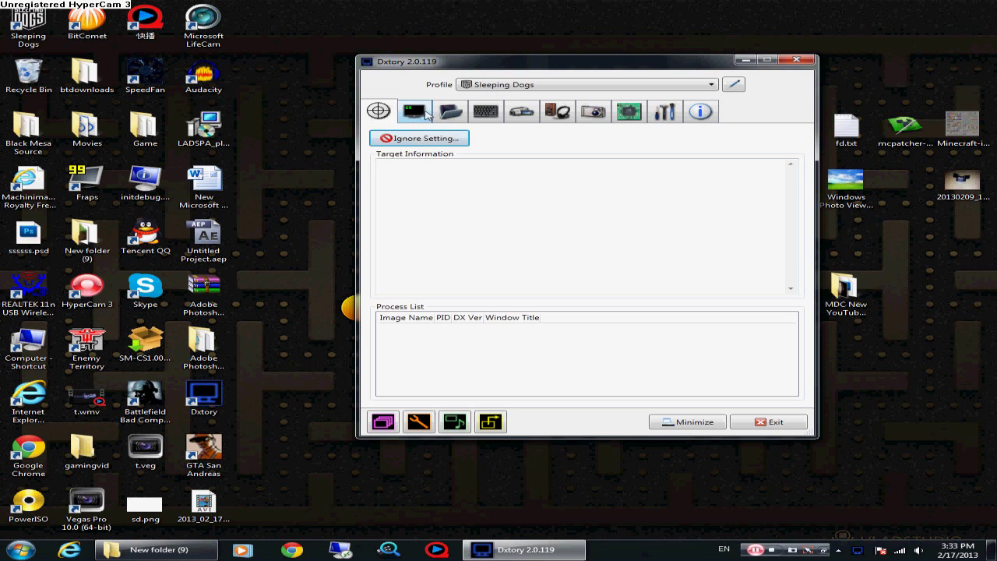
{"action": "left_click", "coordinate": [452, 117]}
{"action": "left_click", "coordinate": [421, 117]}
{"action": "left_click", "coordinate": [466, 117]}
{"action": "left_click", "coordinate": [483, 115]}
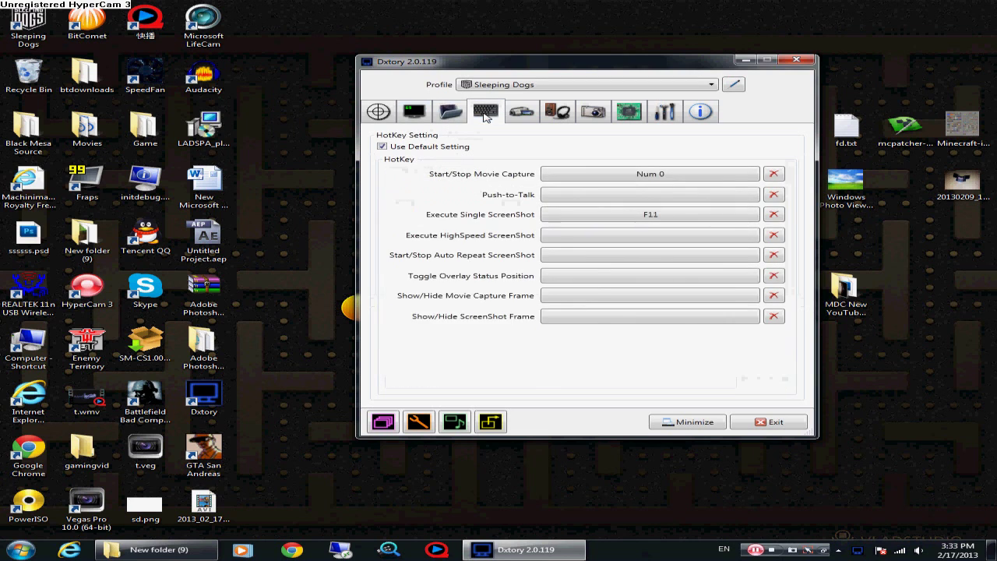
{"action": "left_click", "coordinate": [552, 117]}
{"action": "left_click", "coordinate": [523, 116]}
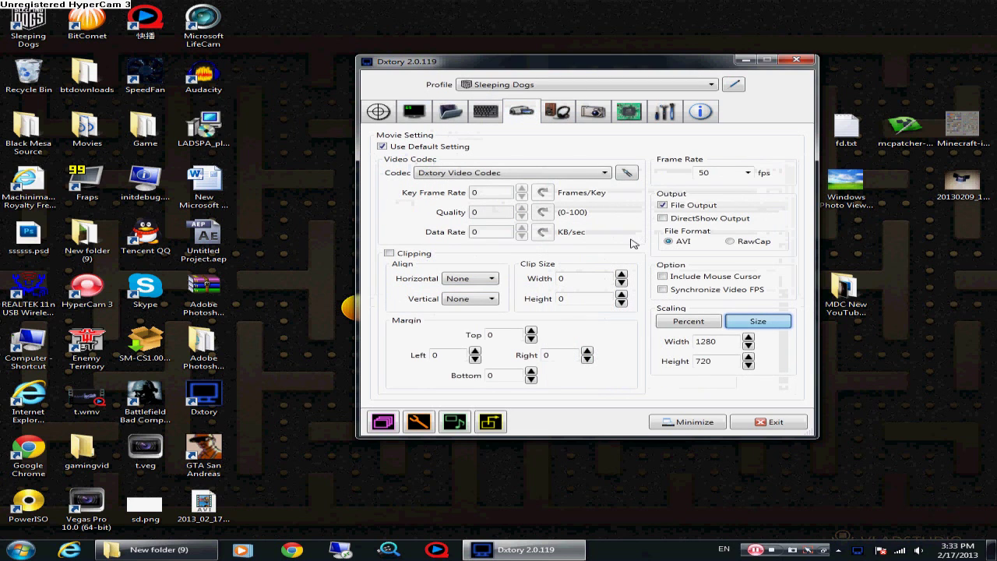
Keep Dxtory Video Codec as the movie codec and open its configuration dialog
{"action": "left_click", "coordinate": [577, 176]}
{"action": "left_click", "coordinate": [577, 178]}
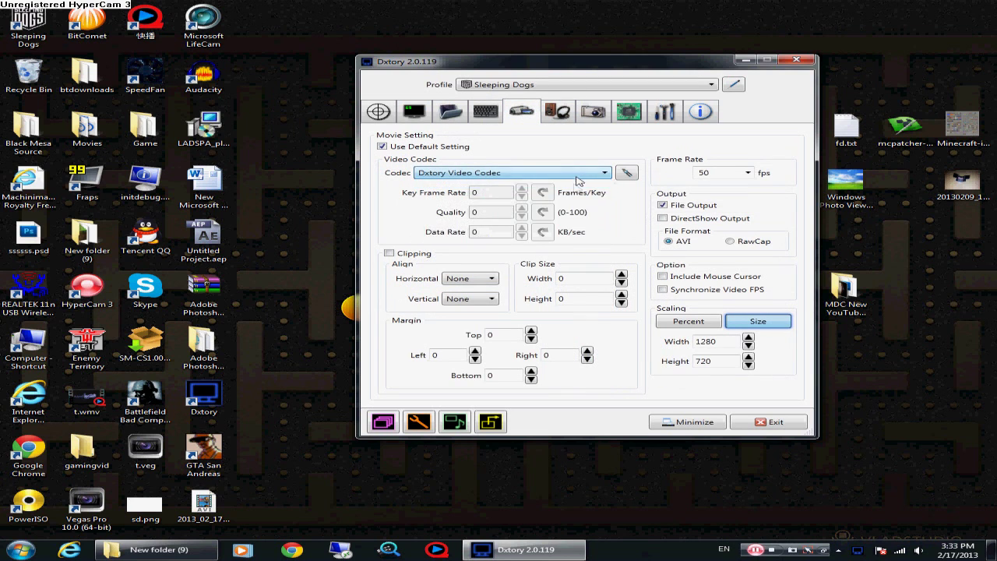
{"action": "left_click", "coordinate": [581, 174]}
{"action": "left_click", "coordinate": [538, 184]}
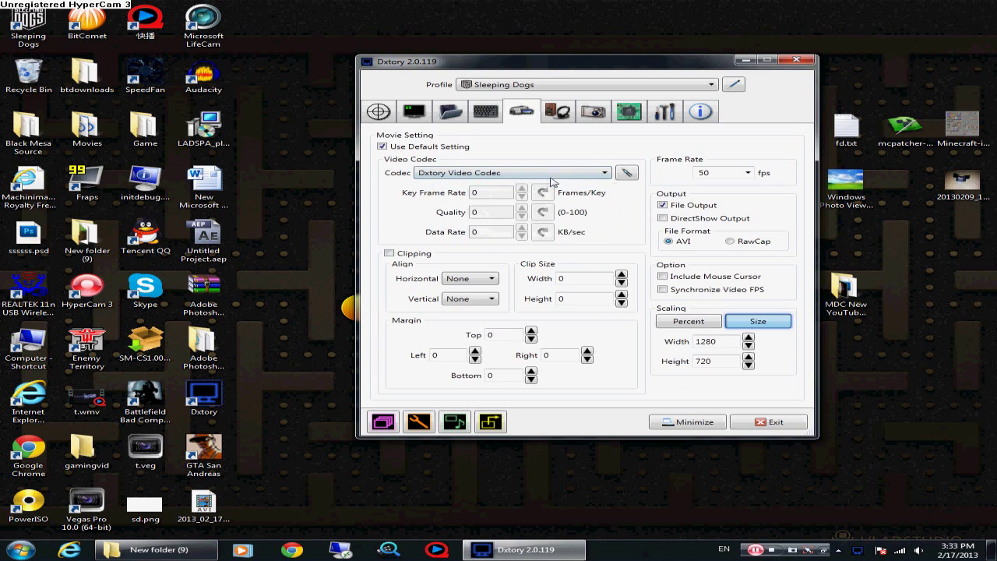
{"action": "left_click", "coordinate": [630, 173]}
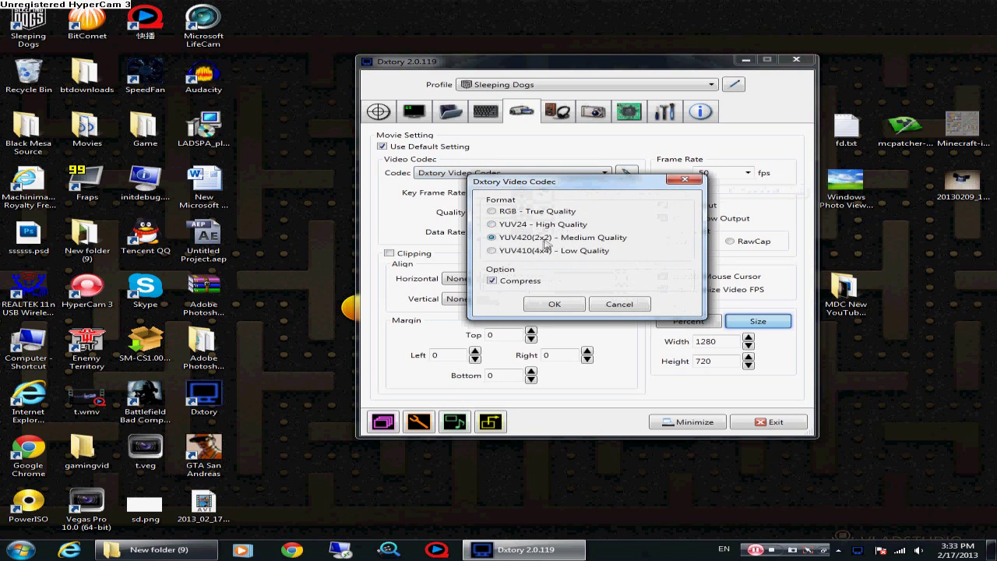
Set the Dxtory Video Codec format to YUV24 - High Quality and confirm with OK
{"action": "left_click", "coordinate": [492, 211]}
{"action": "left_click", "coordinate": [492, 224]}
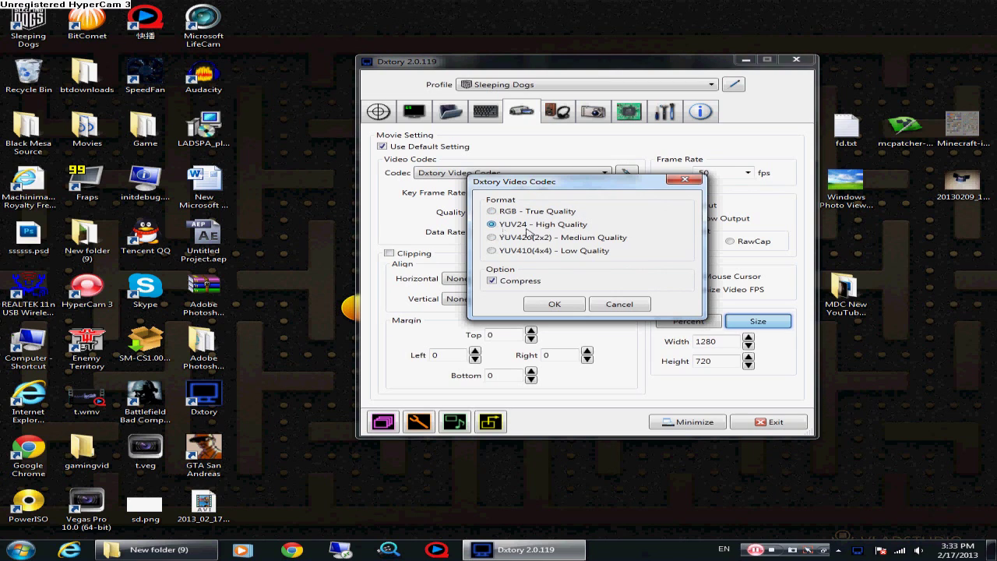
{"action": "left_click", "coordinate": [492, 238]}
{"action": "left_click", "coordinate": [537, 238]}
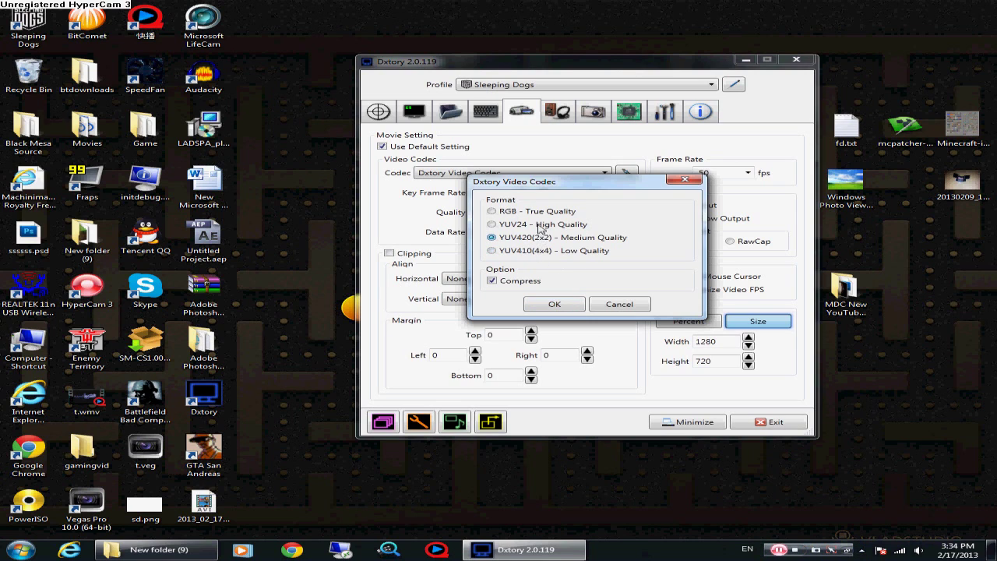
{"action": "left_click", "coordinate": [539, 226]}
{"action": "left_click", "coordinate": [567, 302]}
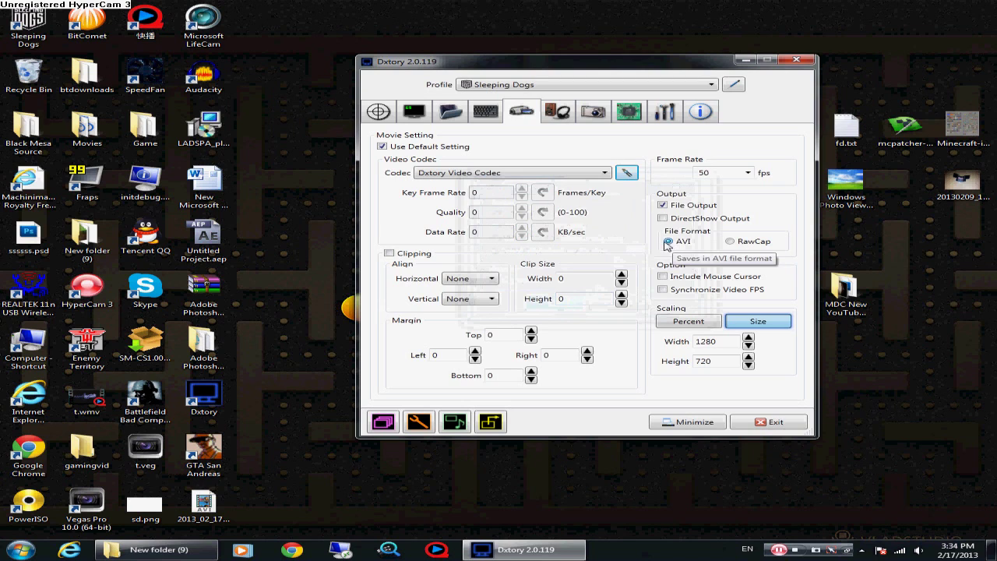
{"action": "left_click", "coordinate": [731, 242]}
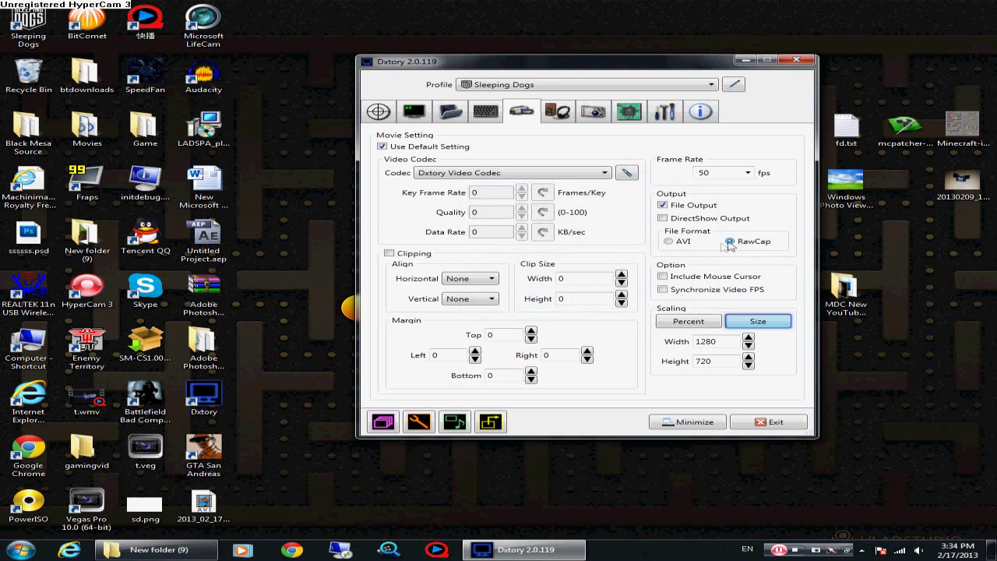
{"action": "left_click", "coordinate": [668, 242]}
{"action": "left_click", "coordinate": [747, 173]}
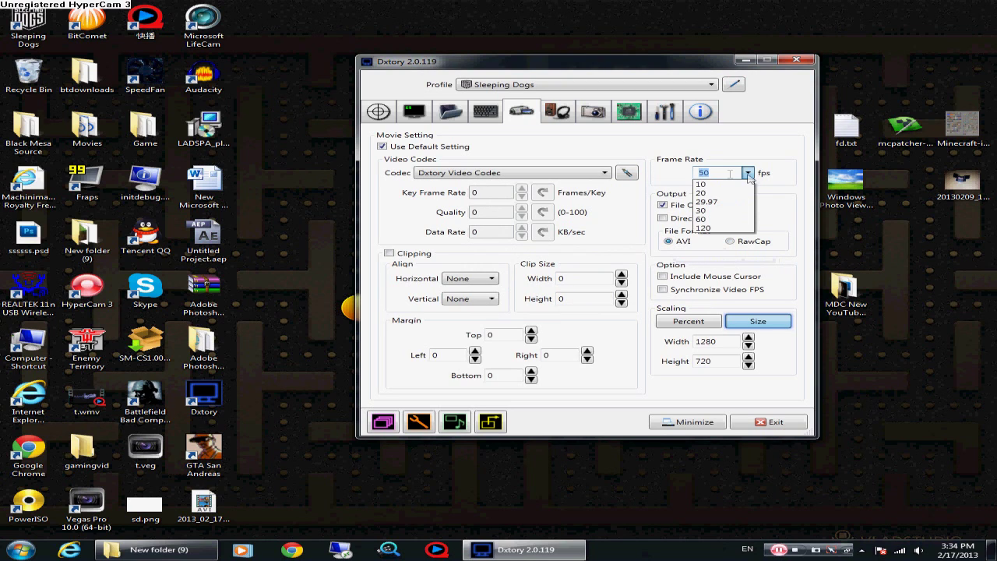
{"action": "left_click", "coordinate": [680, 185]}
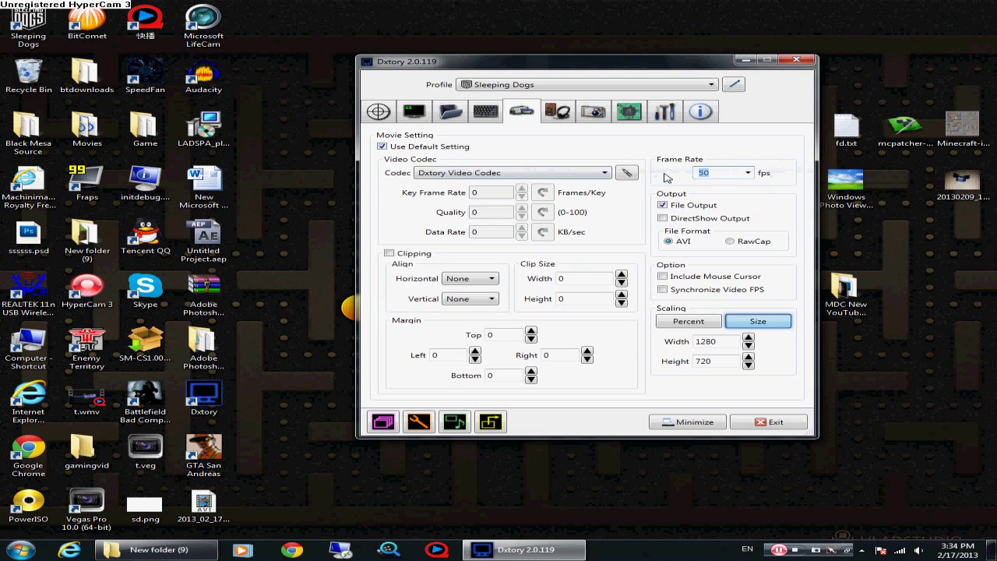
{"action": "left_click", "coordinate": [698, 322]}
{"action": "left_click", "coordinate": [758, 327]}
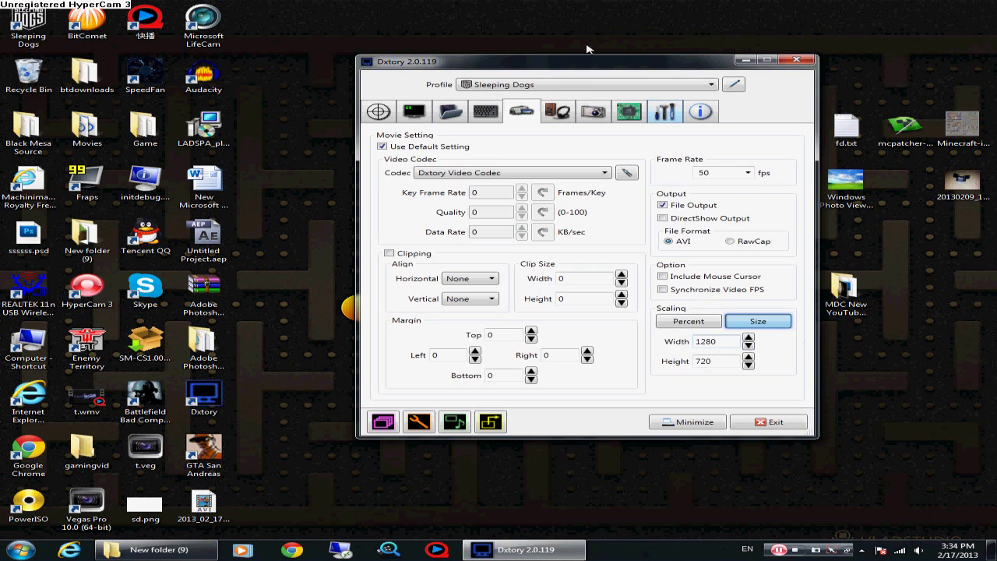
Review the Audio, ScreenShot, Advanced, Global and About pages, then close Dxtory
{"action": "left_click", "coordinate": [561, 112]}
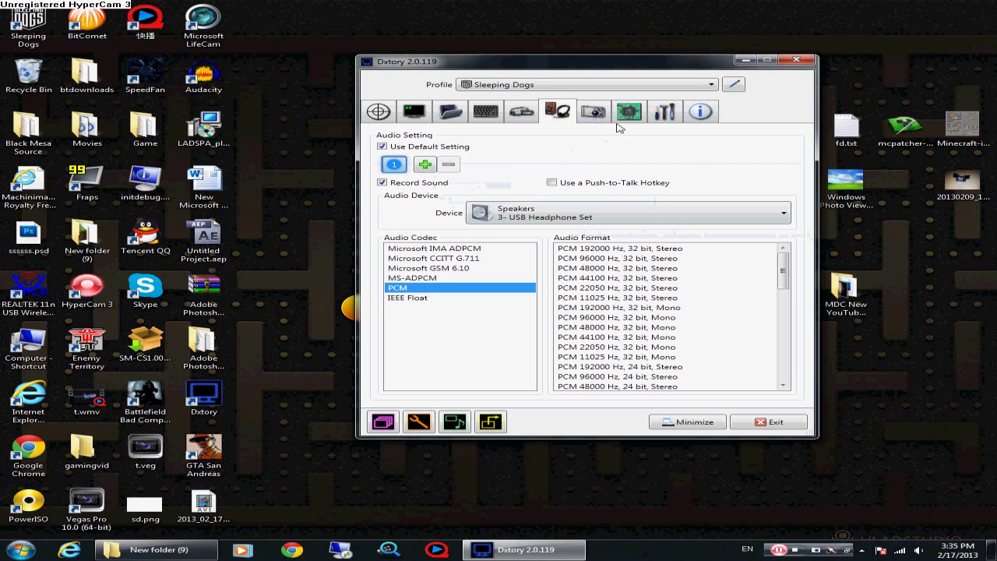
{"action": "left_click", "coordinate": [594, 113]}
{"action": "left_click", "coordinate": [628, 117]}
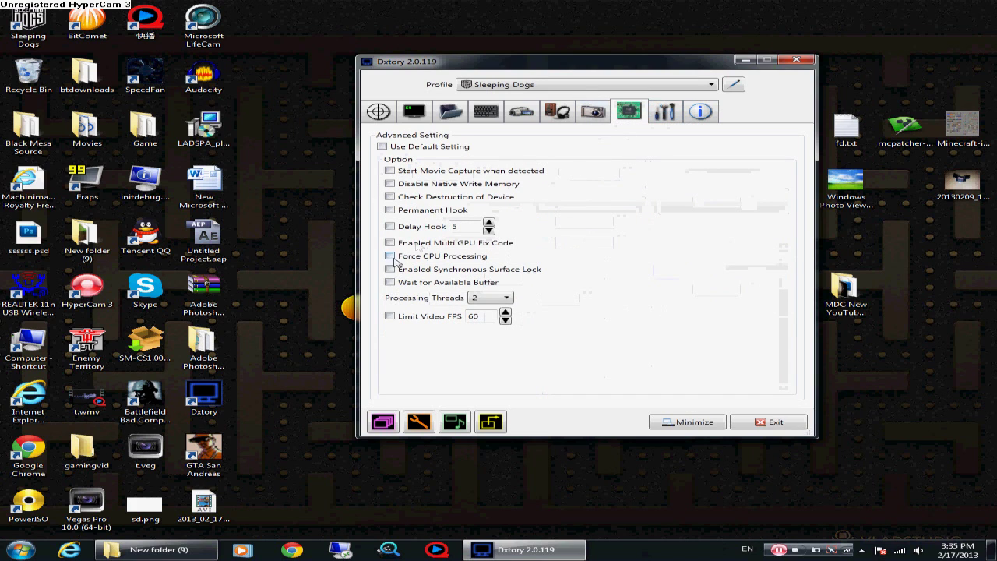
{"action": "left_click", "coordinate": [665, 111]}
{"action": "left_click", "coordinate": [703, 112]}
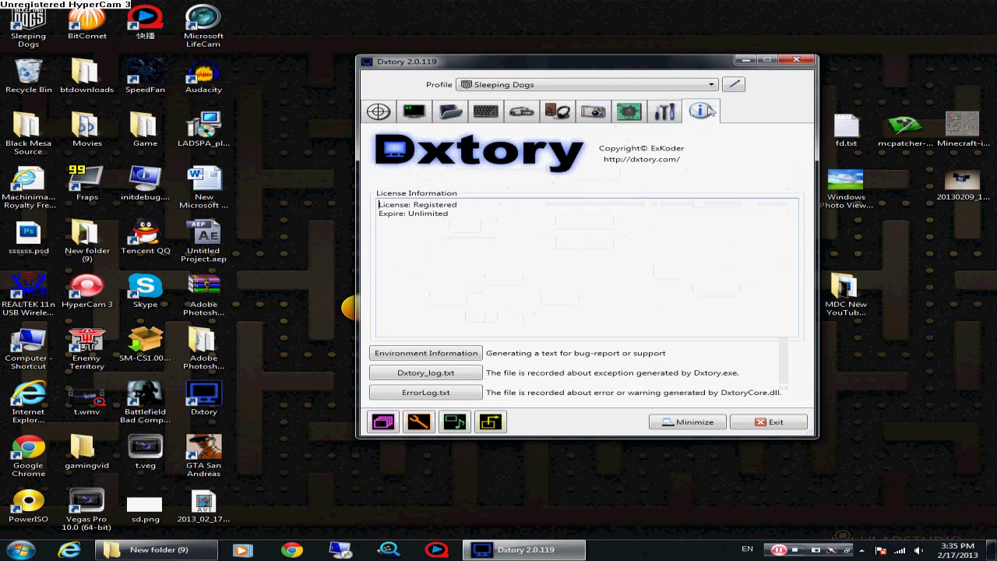
{"action": "left_click", "coordinate": [665, 112]}
{"action": "left_click", "coordinate": [628, 112]}
{"action": "left_click", "coordinate": [593, 111]}
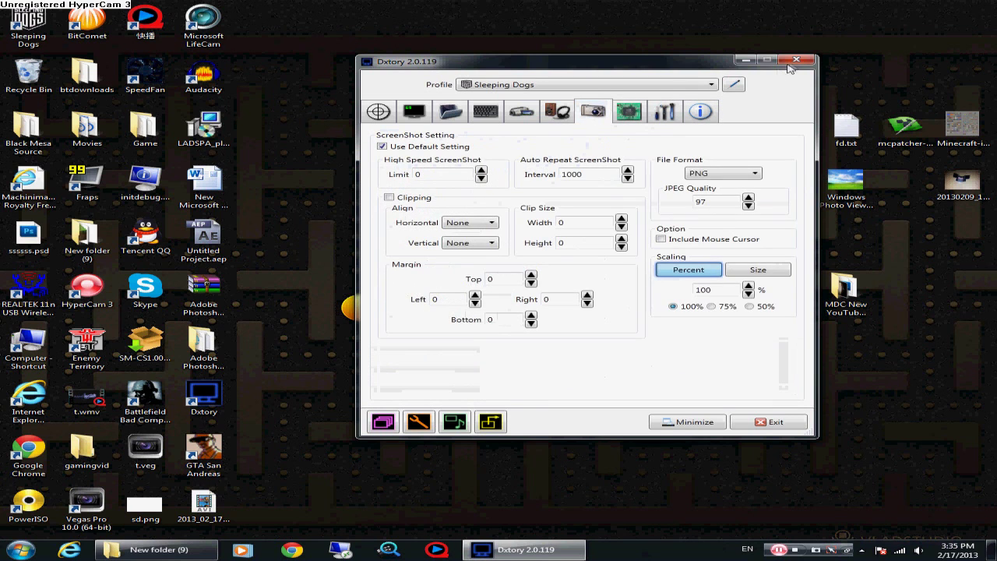
{"action": "left_click", "coordinate": [795, 61]}
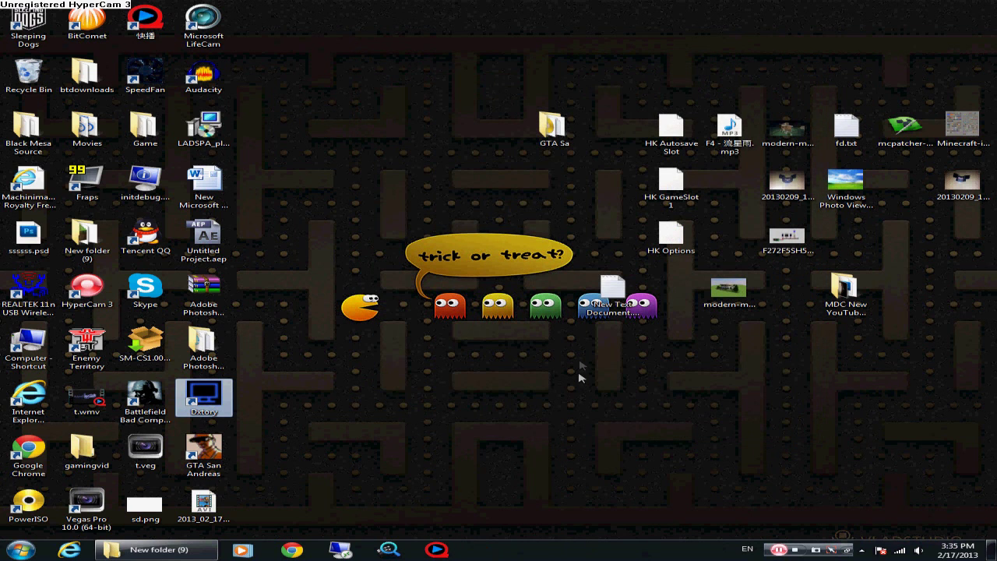